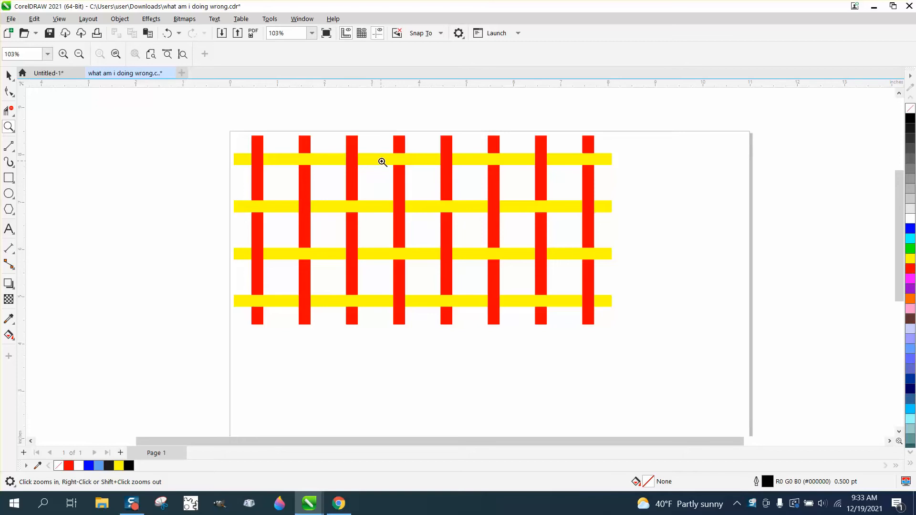
Draw a narrow vertical rectangle about 0.26 by 1.1 inches in the blank page area beside the striped grid
scroll(352, 161, down, 1)
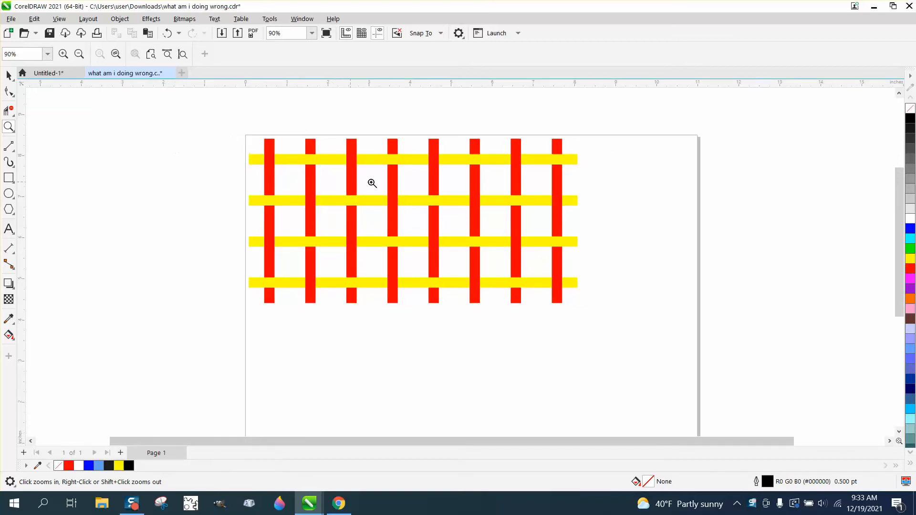
click(8, 75)
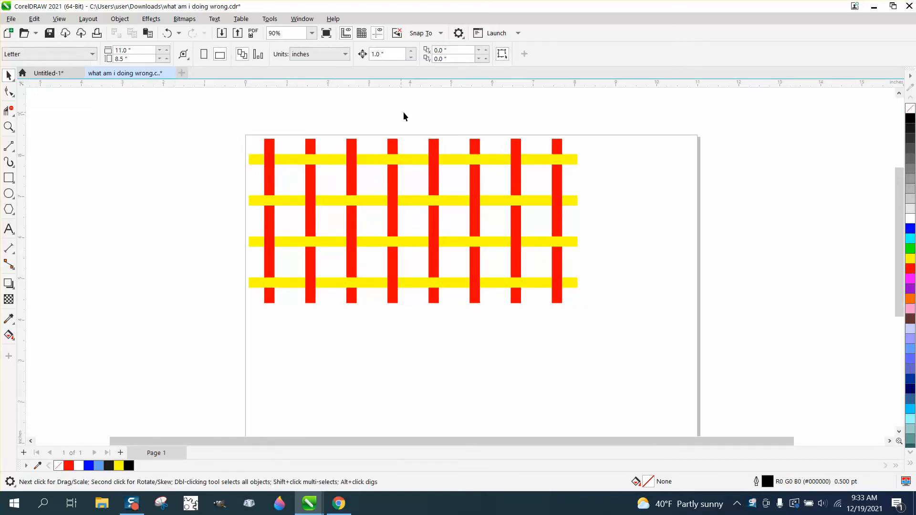
click(9, 177)
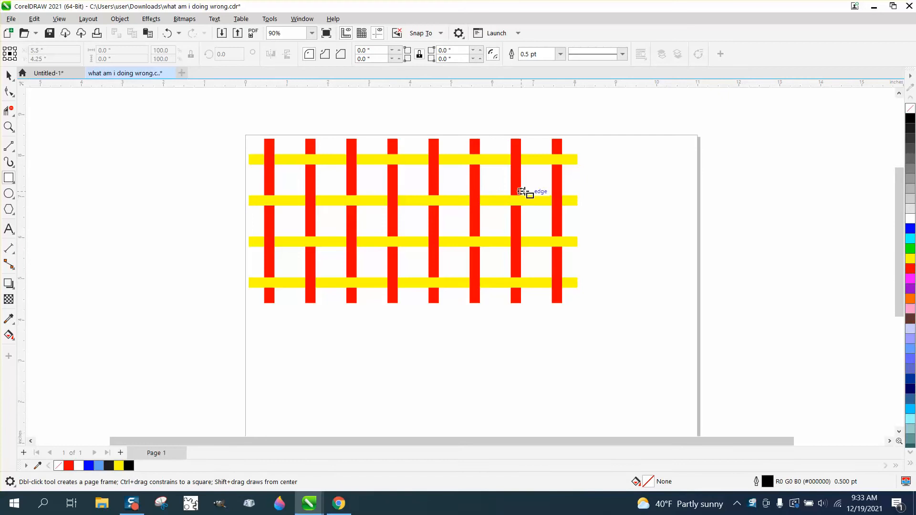
drag(617, 152, 628, 196)
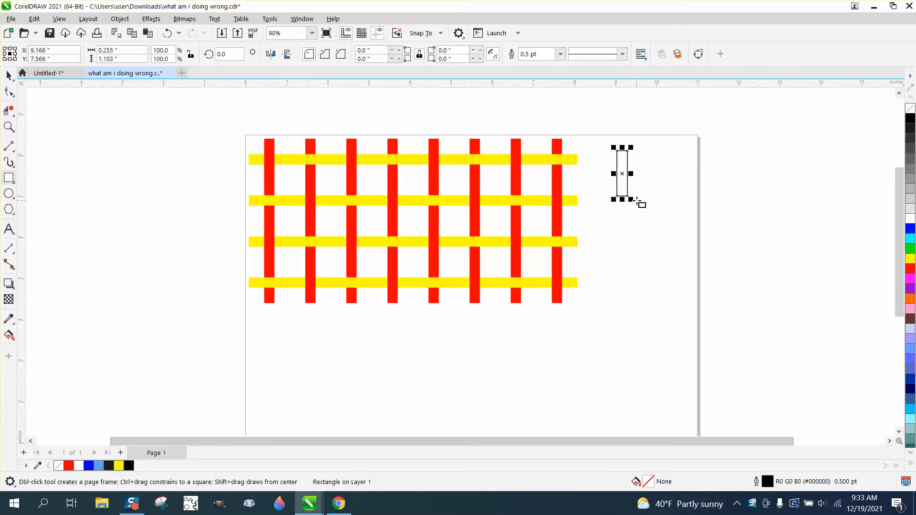
Create a copy of the rectangle rotated 90 degrees and move it clear of the original to about X 10.01, Y 6.63 inches
click(234, 56)
text(90)
key(Return)
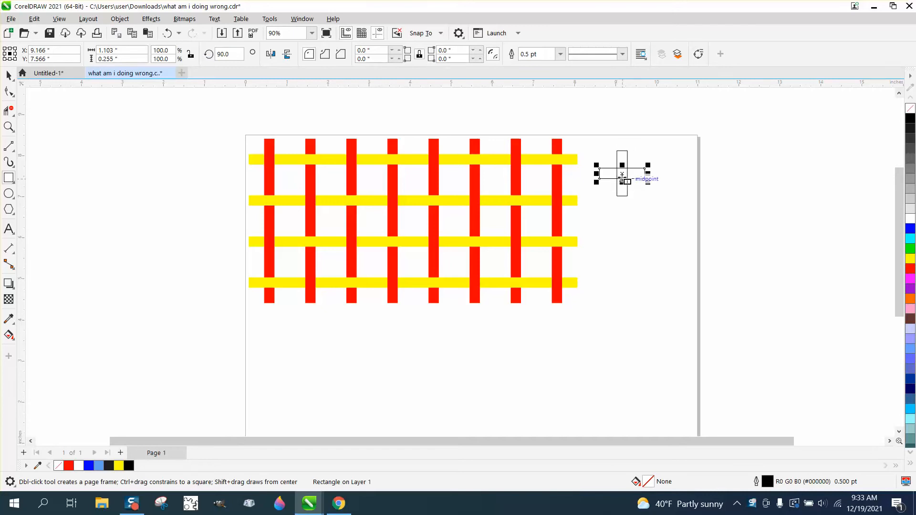
drag(623, 175, 657, 214)
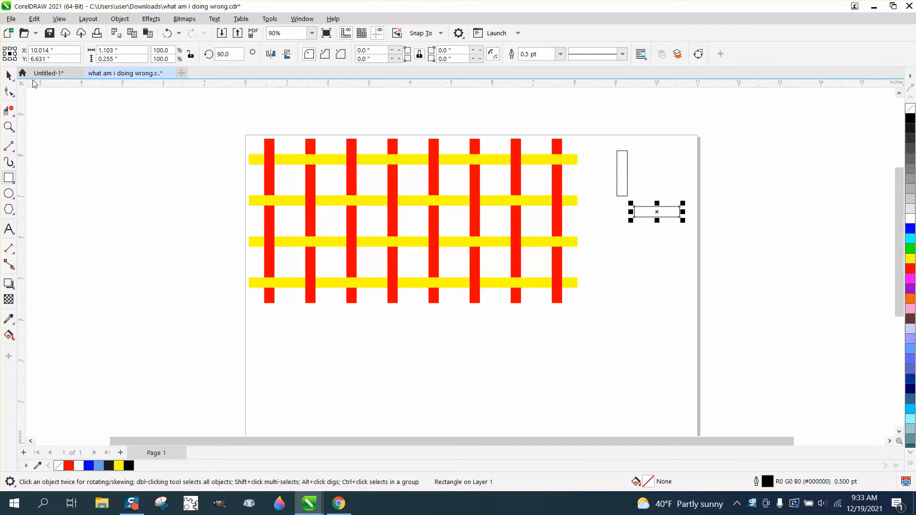
Open the Properties docker to show the fill settings of the horizontal rectangle
click(9, 128)
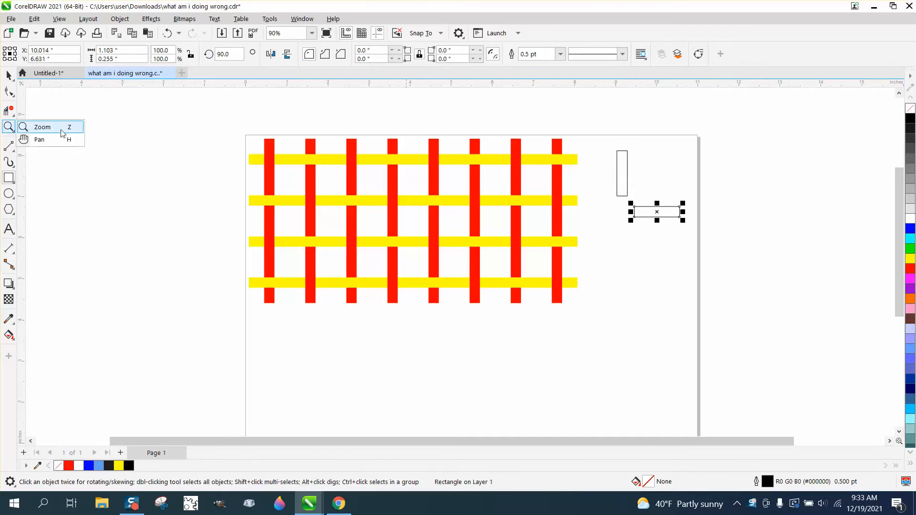
click(62, 133)
drag(269, 135, 829, 370)
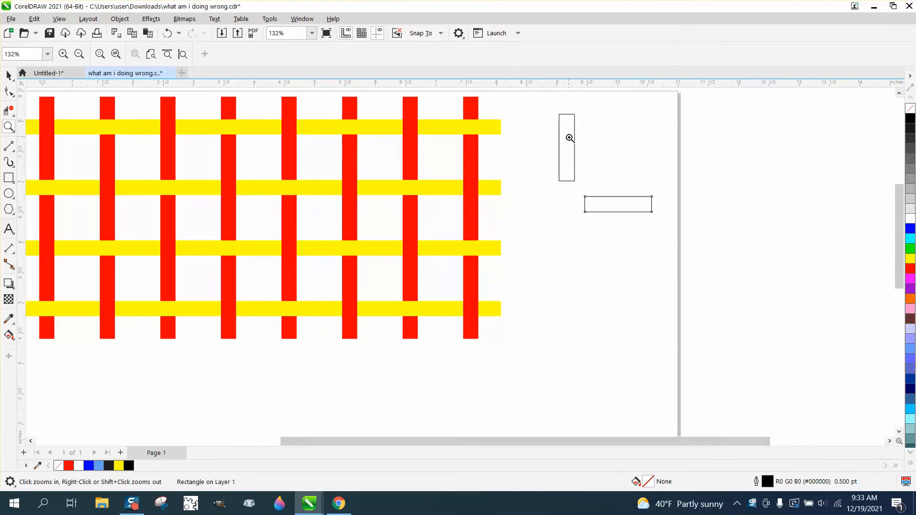
click(302, 19)
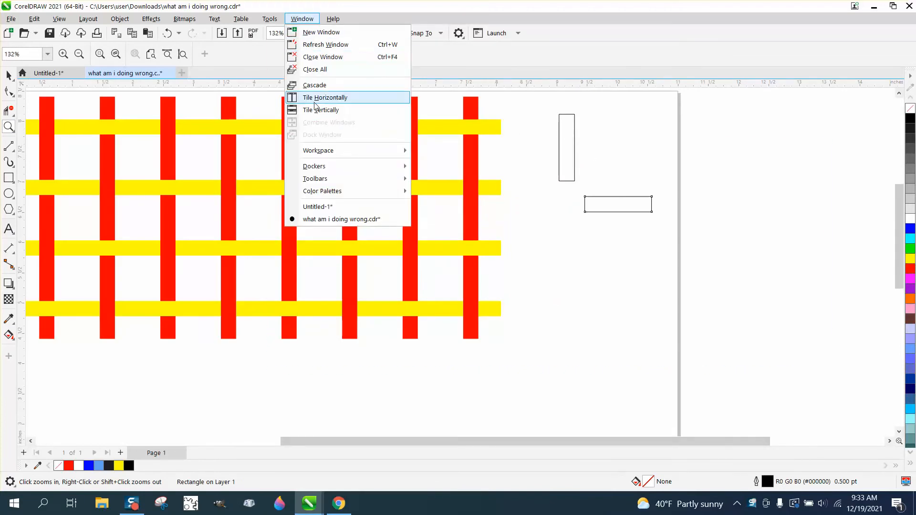
mouse_move(355, 166)
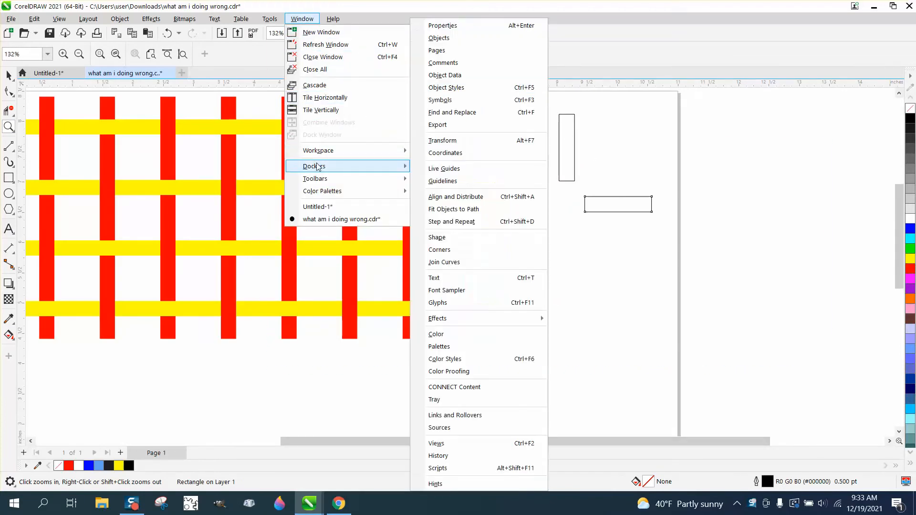
click(448, 27)
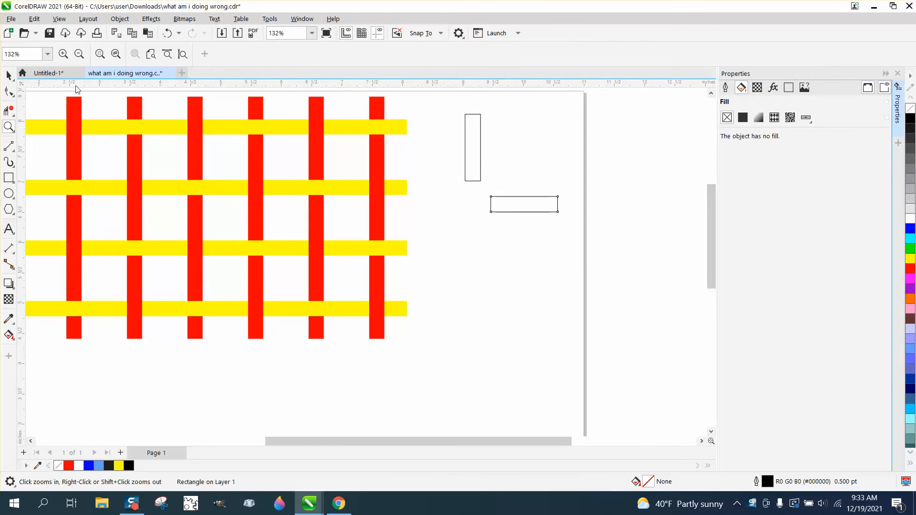
Move the horizontal rectangle up to about X 10.54, Y 7.52 inches beside the vertical one and apply a fountain fill
click(9, 75)
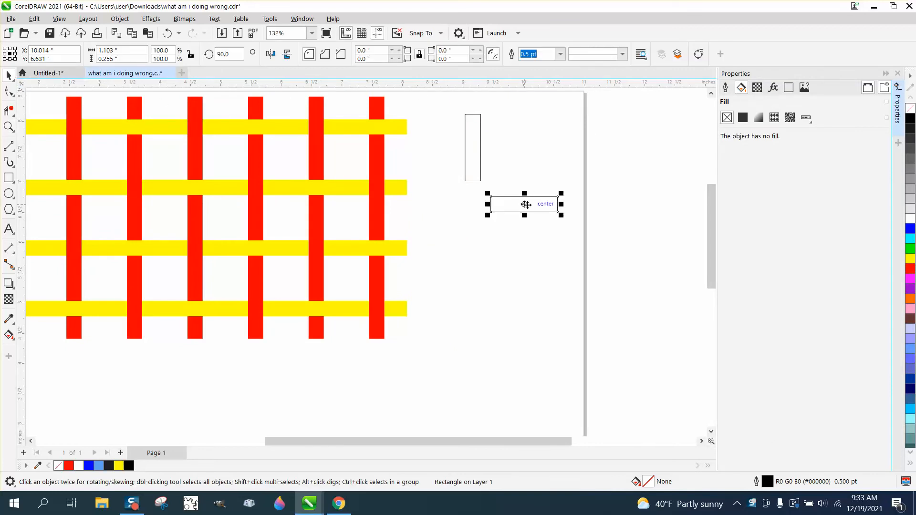
drag(525, 205, 556, 150)
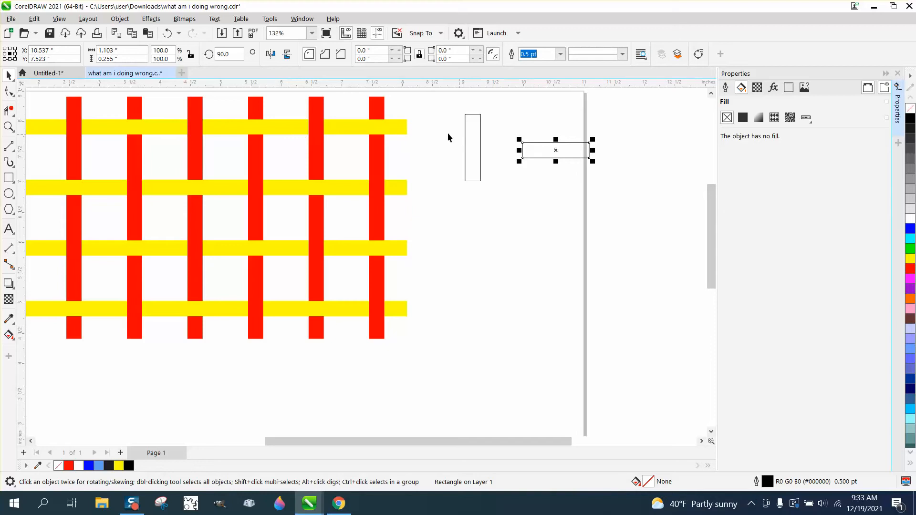
click(759, 119)
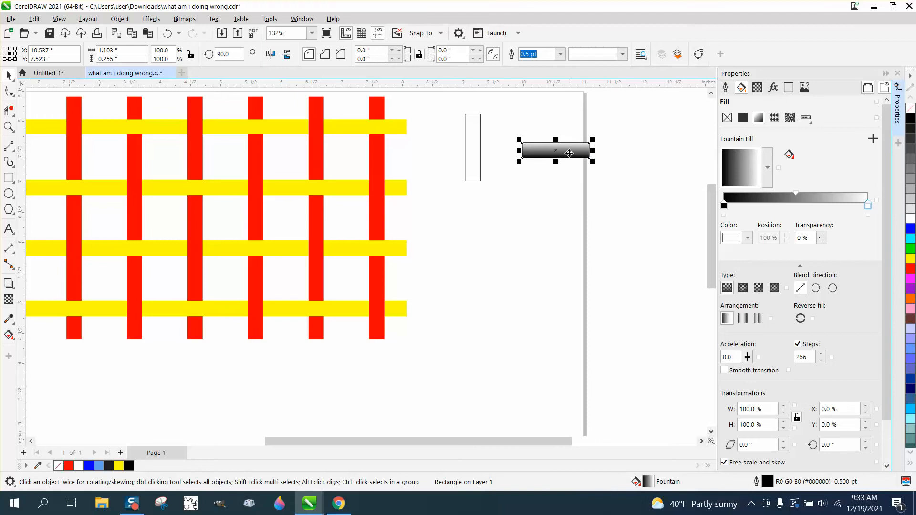
Set the end color of the horizontal rectangle's fountain fill to black from the RGB palette
click(869, 207)
click(748, 238)
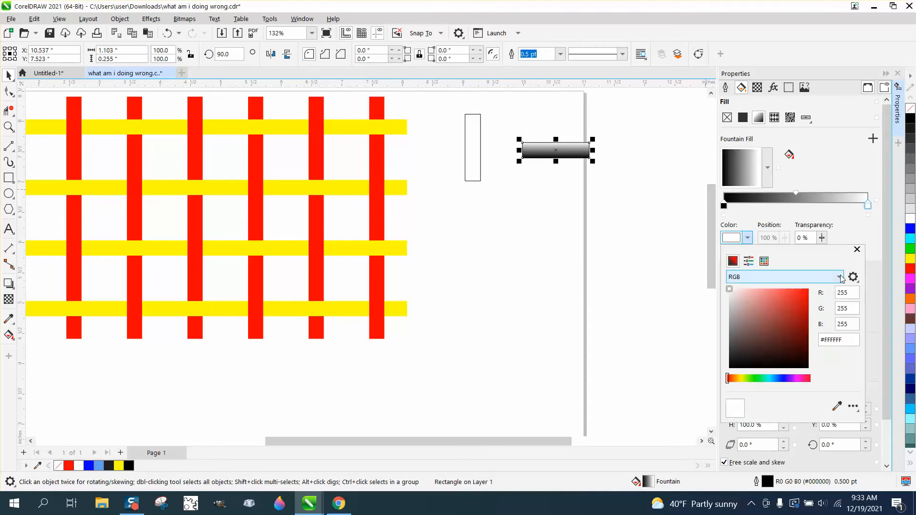
click(765, 261)
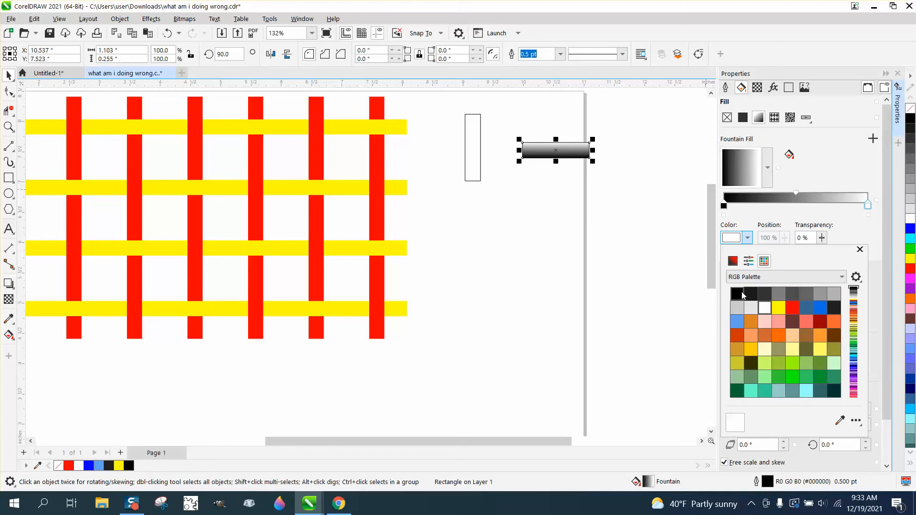
click(740, 291)
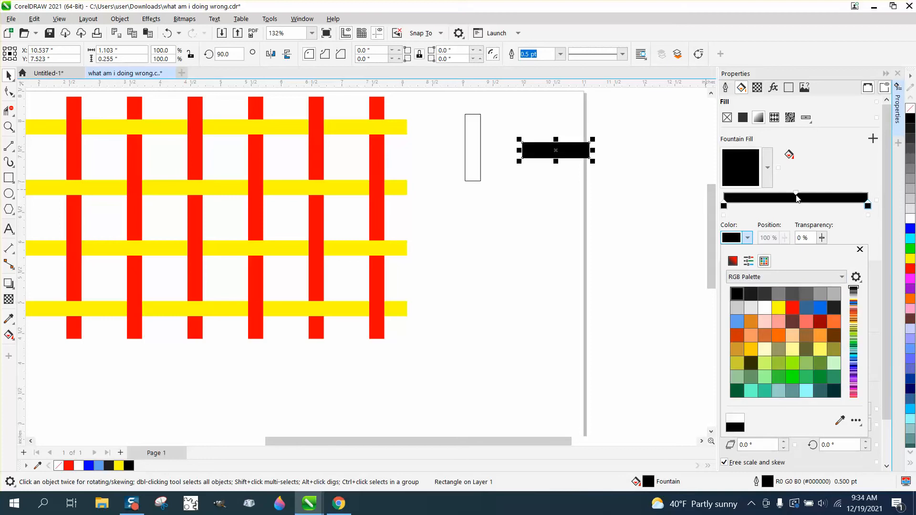
Add a color node at the 50% midpoint of the horizontal rectangle's fountain fill and make it white
click(796, 196)
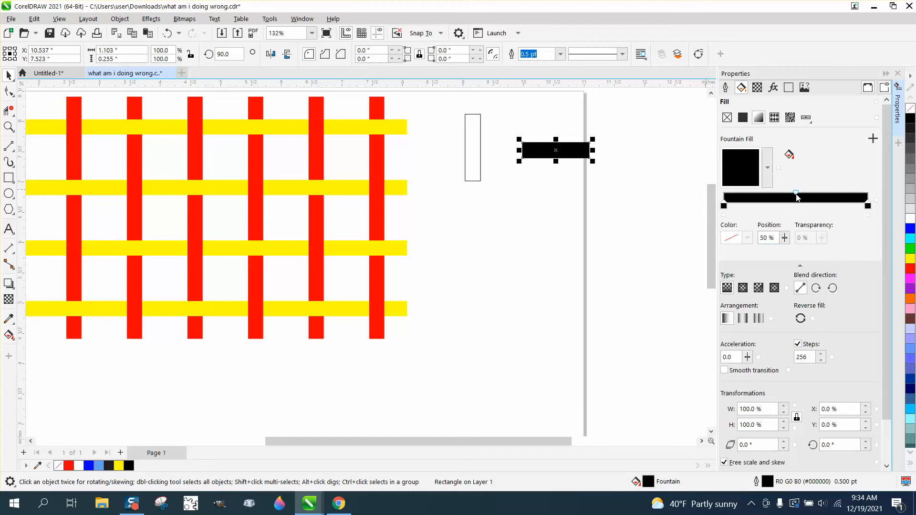
double_click(796, 202)
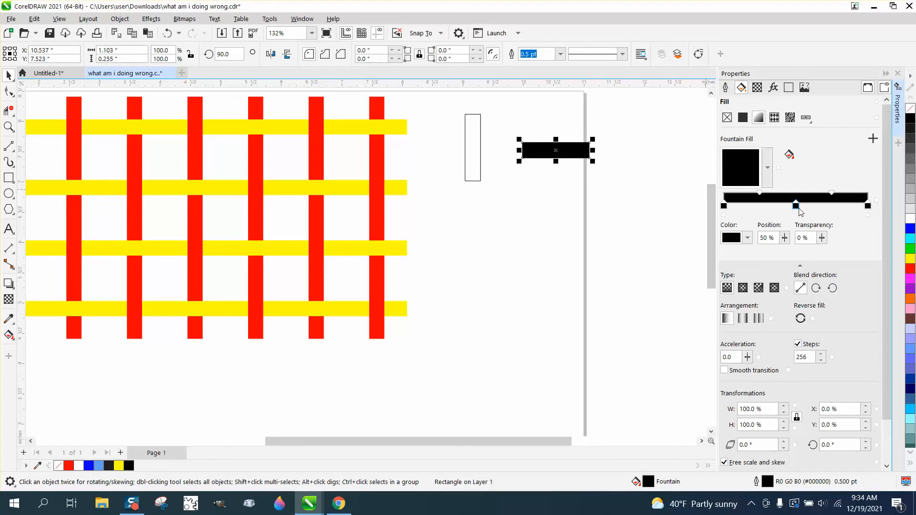
click(747, 238)
click(764, 261)
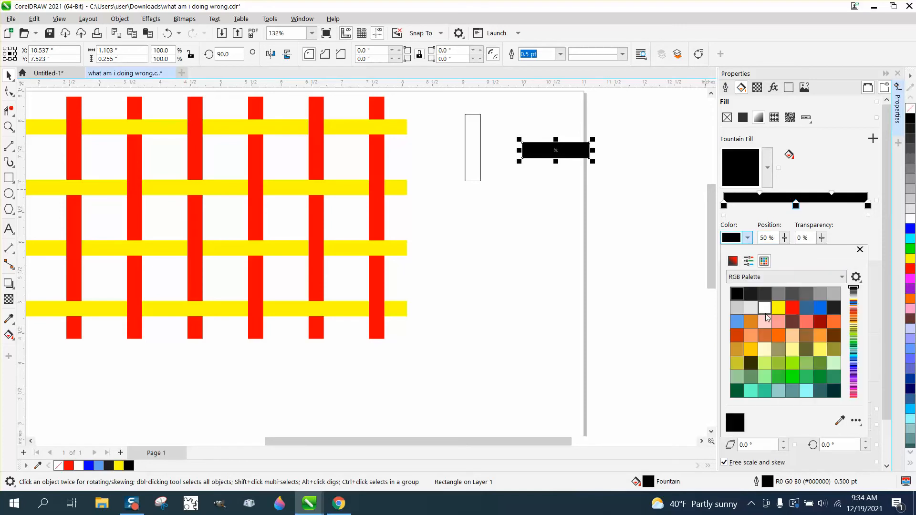
click(765, 308)
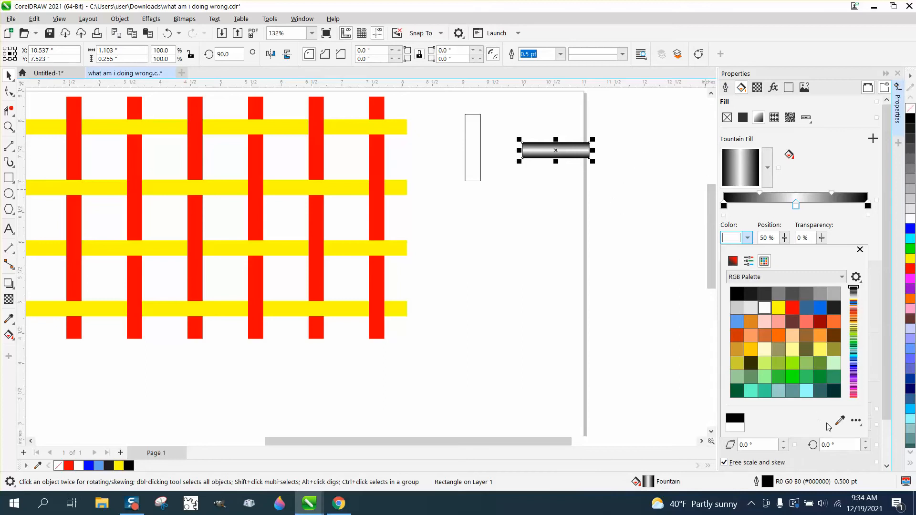
click(886, 401)
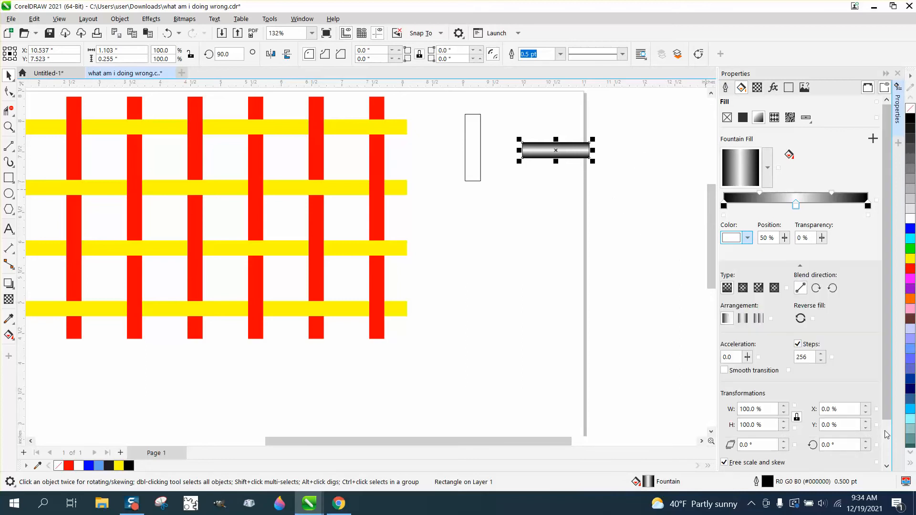
Rotate the horizontal rectangle's fountain fill to 90 degrees and deselect the rectangle
drag(845, 445, 806, 445)
text(90)
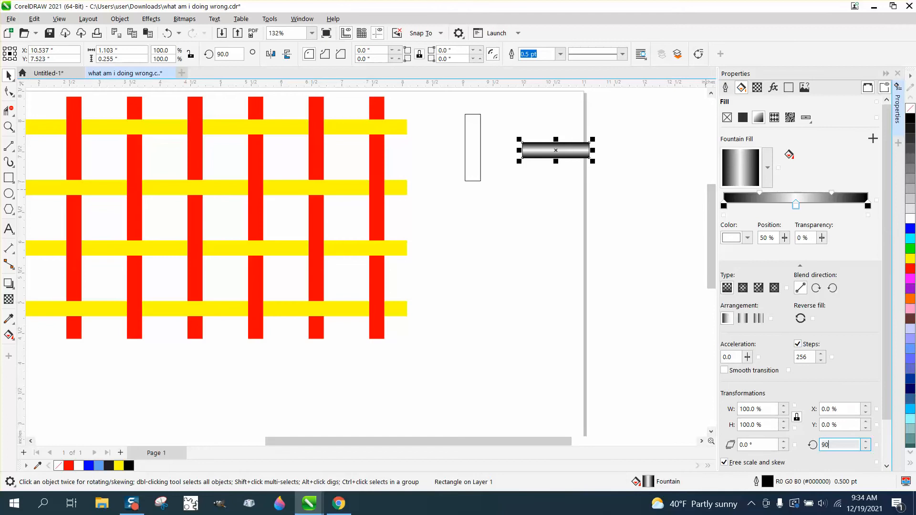
key(Return)
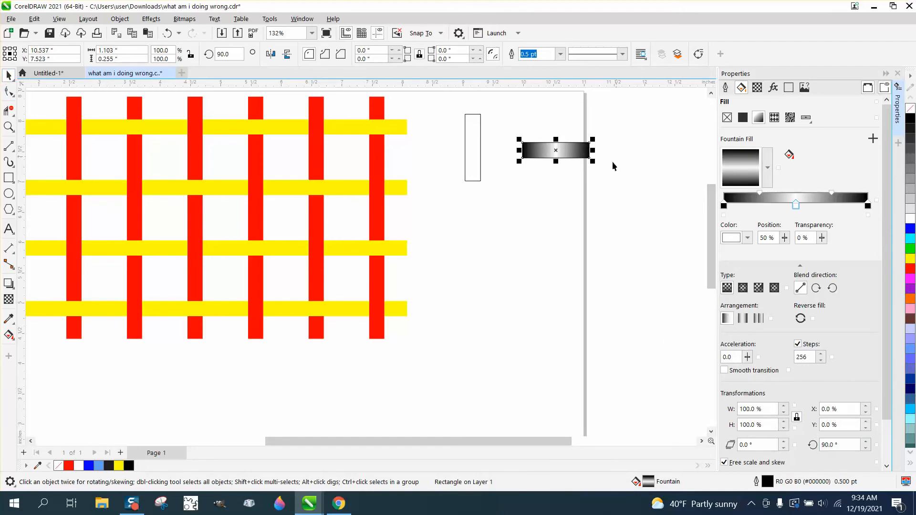
click(580, 209)
Apply a fountain fill to the vertical rectangle and set its end color to black from the RGB palette
click(477, 146)
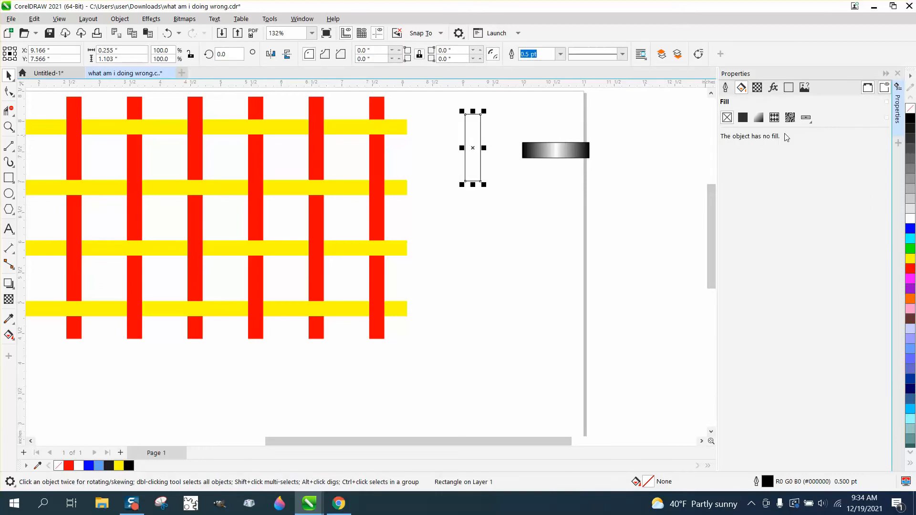
click(759, 119)
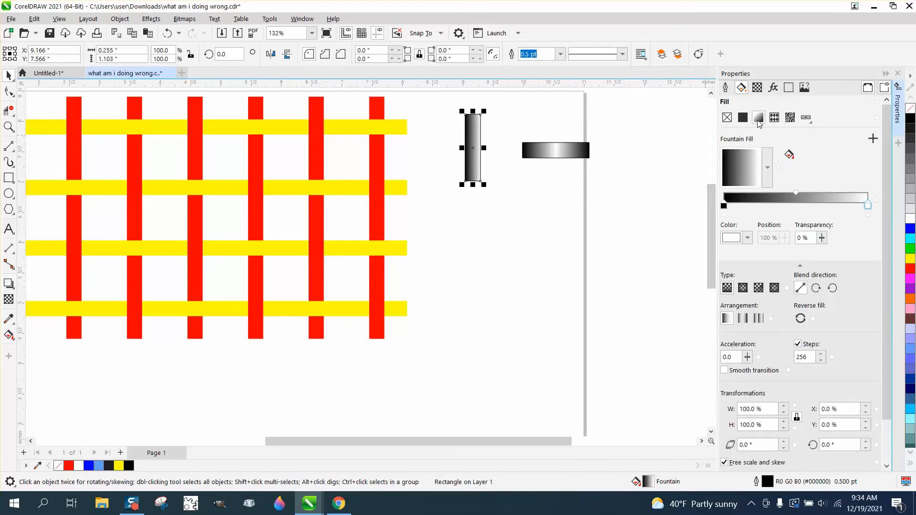
double_click(797, 193)
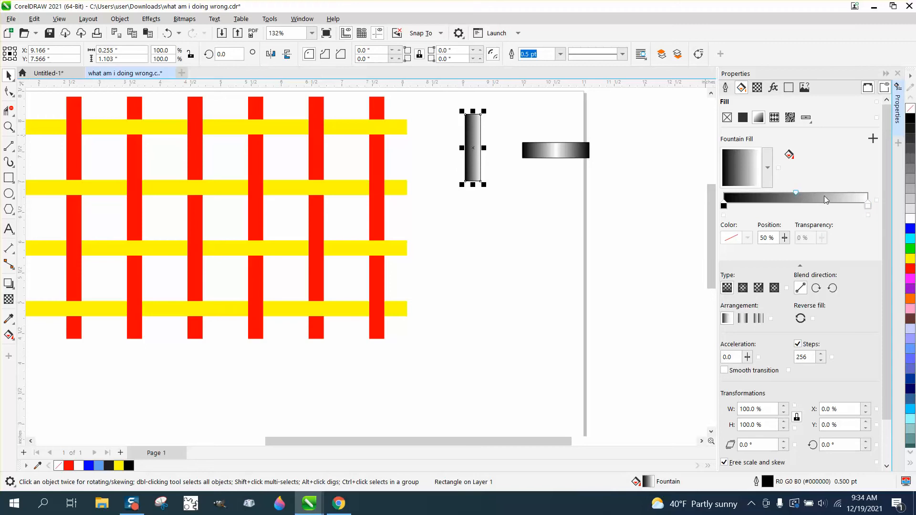
click(869, 206)
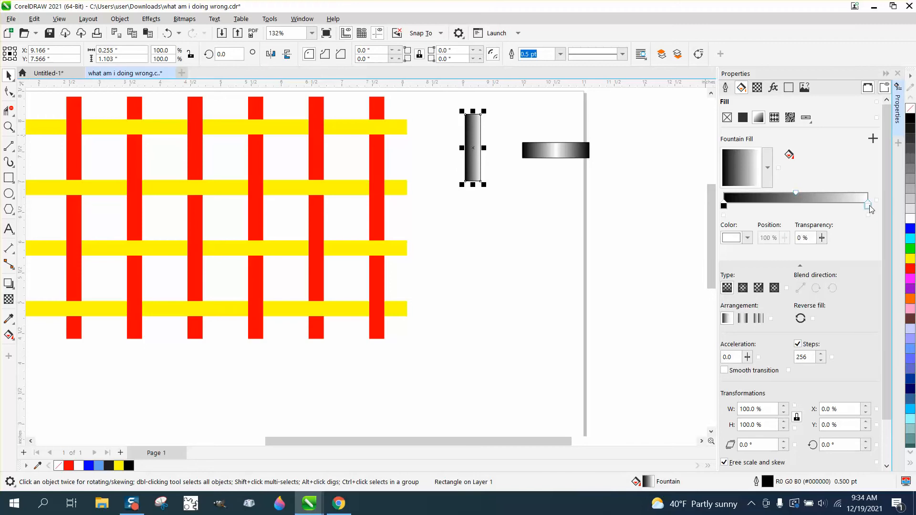
click(748, 237)
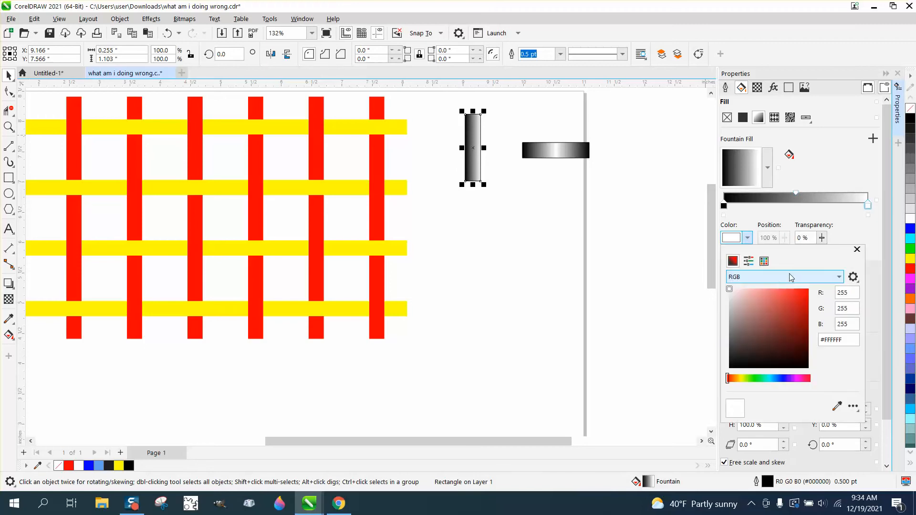
click(765, 262)
click(737, 294)
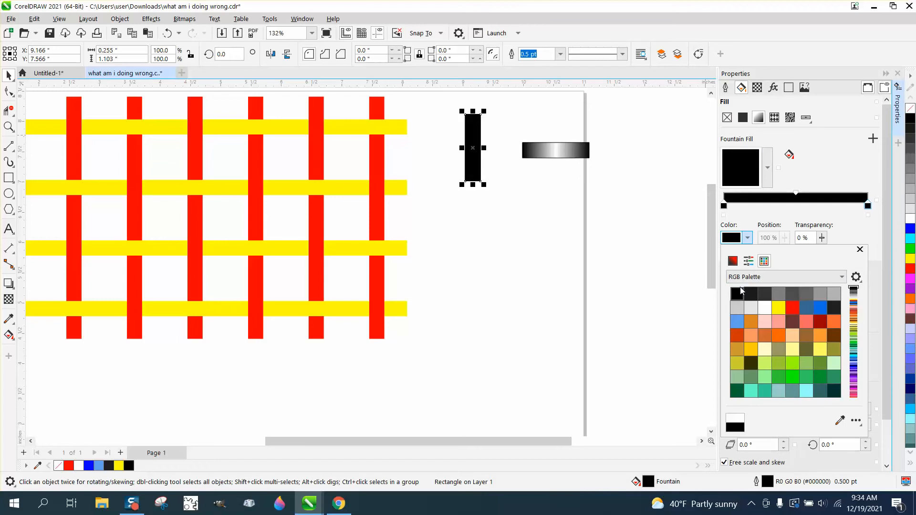
Add a middle color node to the vertical rectangle's fountain fill and set its position to 50%
double_click(797, 205)
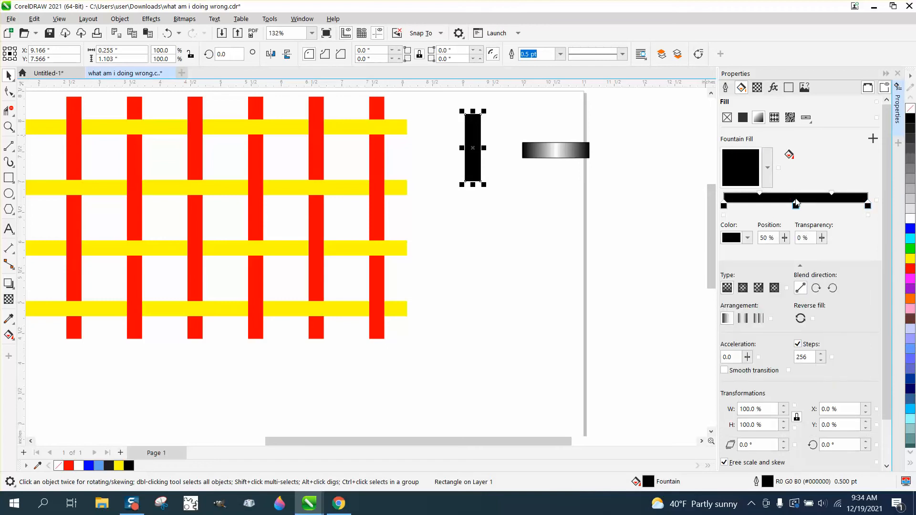
click(778, 239)
drag(797, 209, 780, 209)
triple_click(767, 237)
text(50)
key(Return)
Set the middle node of the vertical rectangle's fountain fill to white from the RGB palette
click(747, 238)
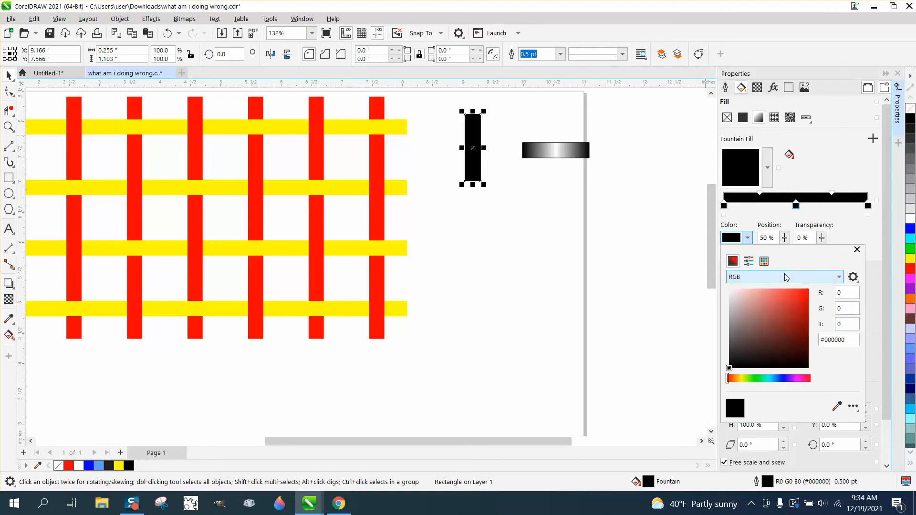
click(764, 261)
click(771, 305)
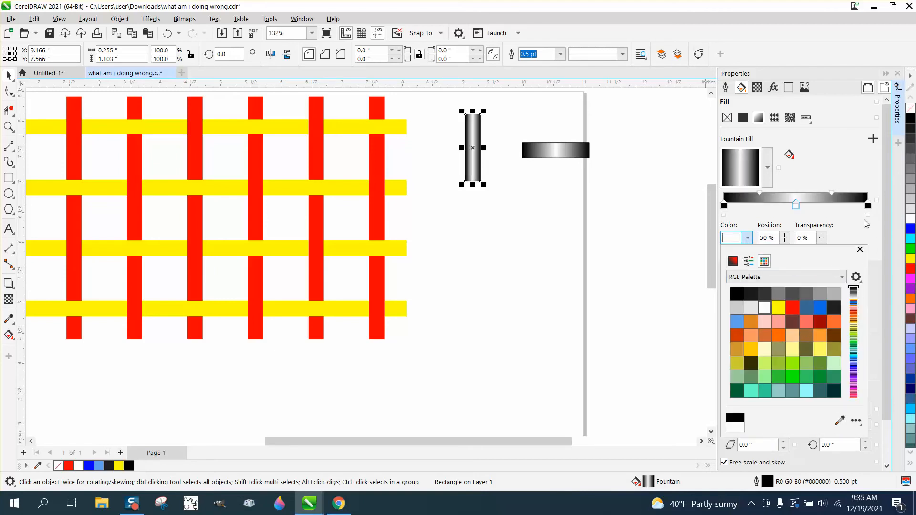
click(886, 264)
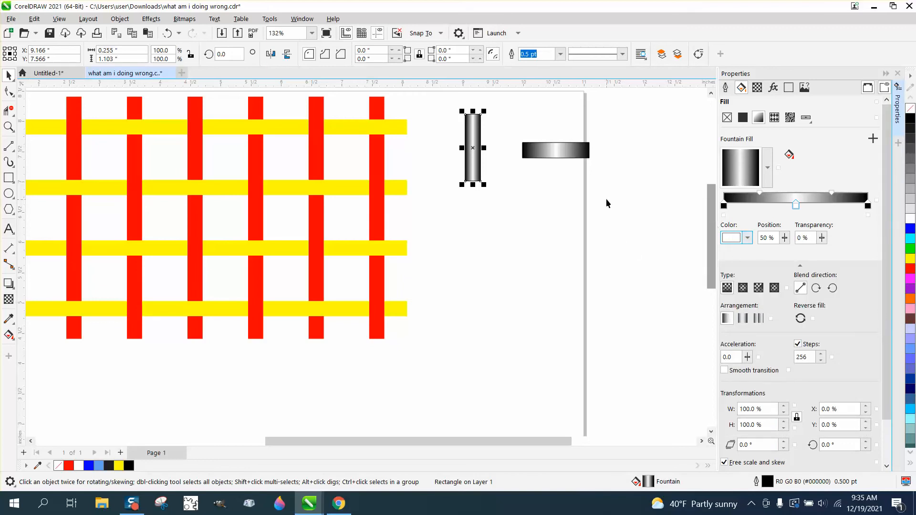
Rotate the vertical rectangle's fountain fill to 90 degrees and remove the outlines from both gradient rectangles
click(845, 444)
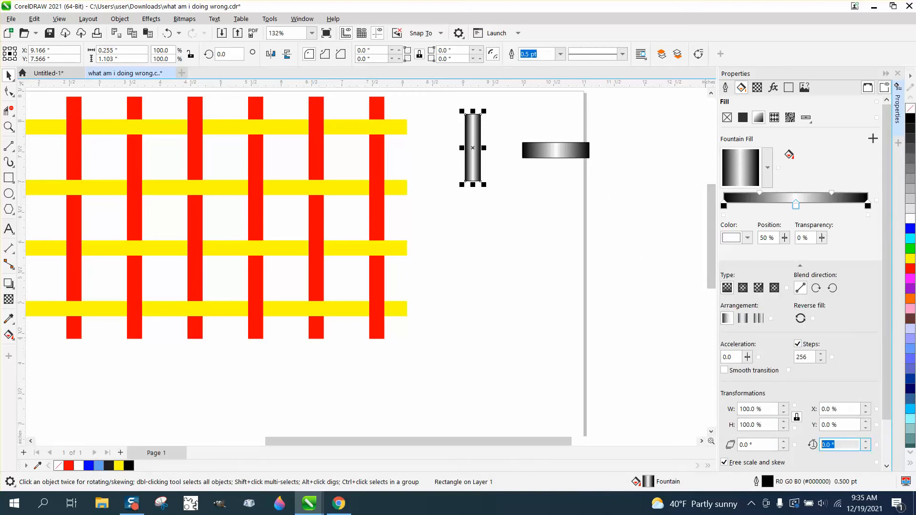
text(90)
key(Return)
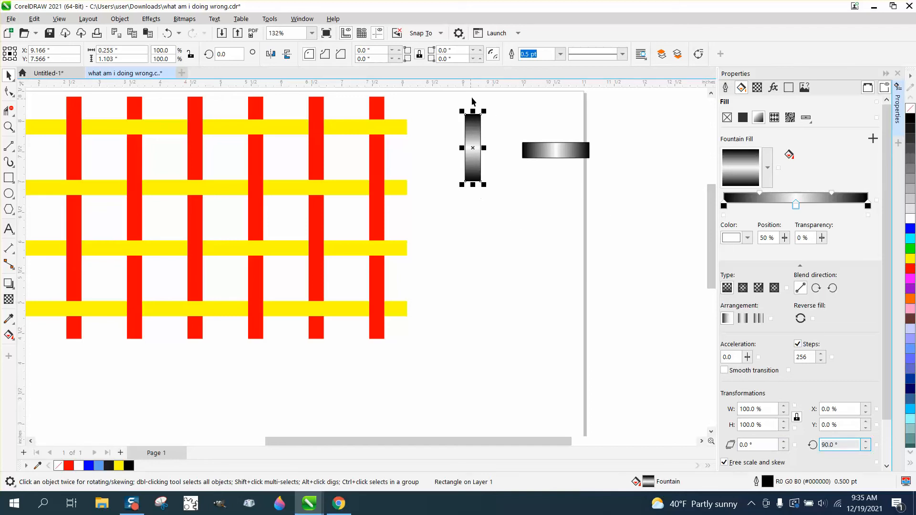
click(496, 115)
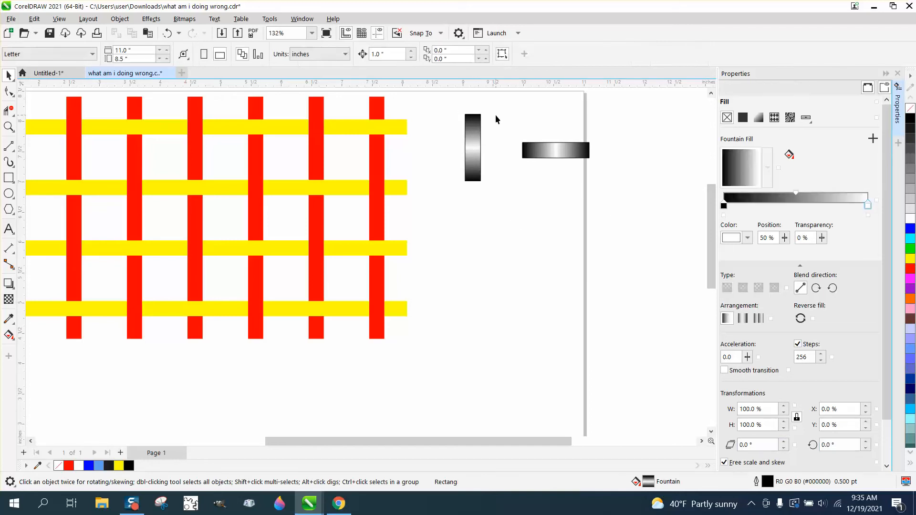
drag(611, 213, 611, 213)
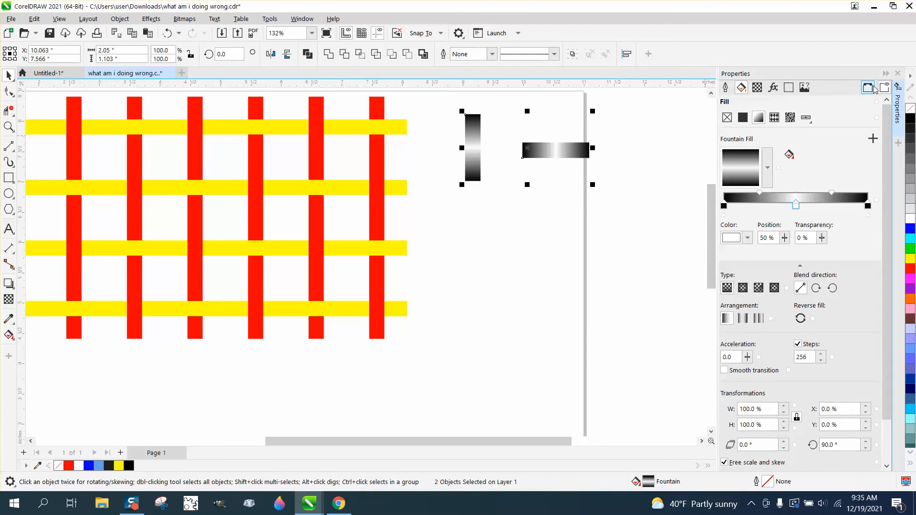
Show the Object Styles in place of the object properties and add two new style sets
click(898, 75)
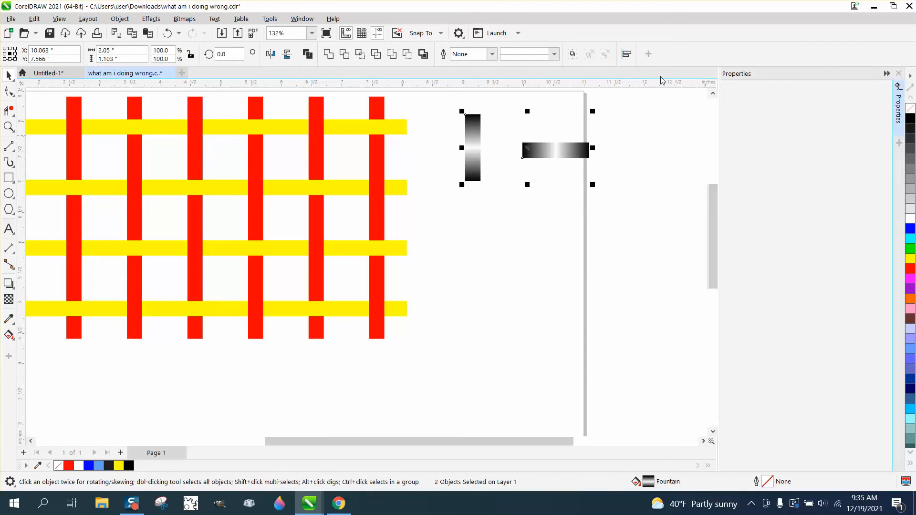
click(302, 18)
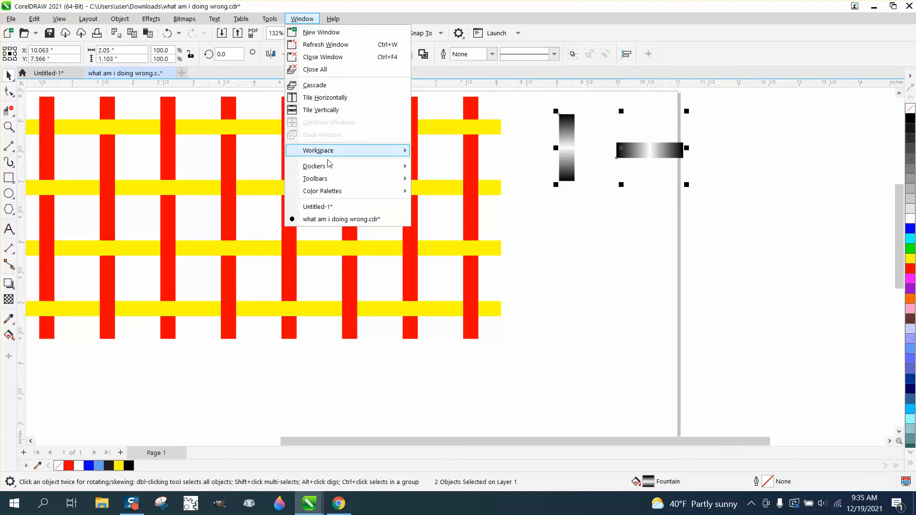
mouse_move(328, 167)
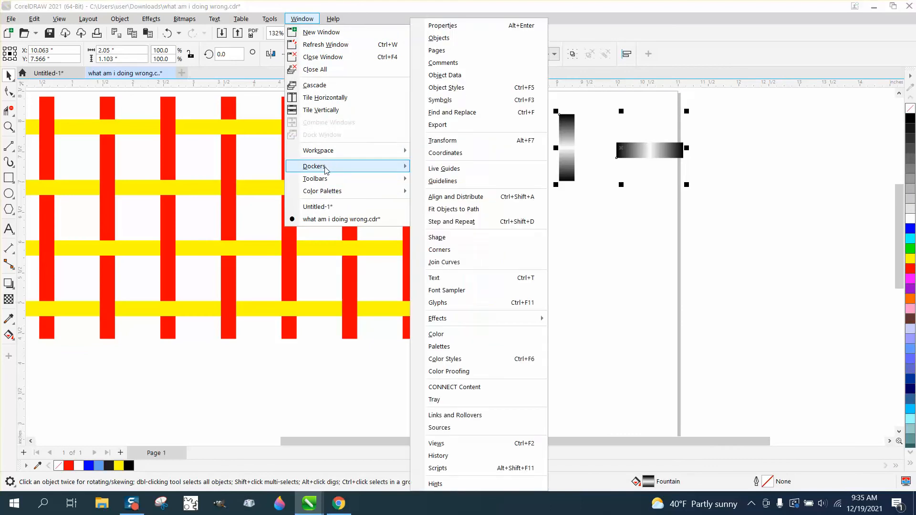
click(447, 87)
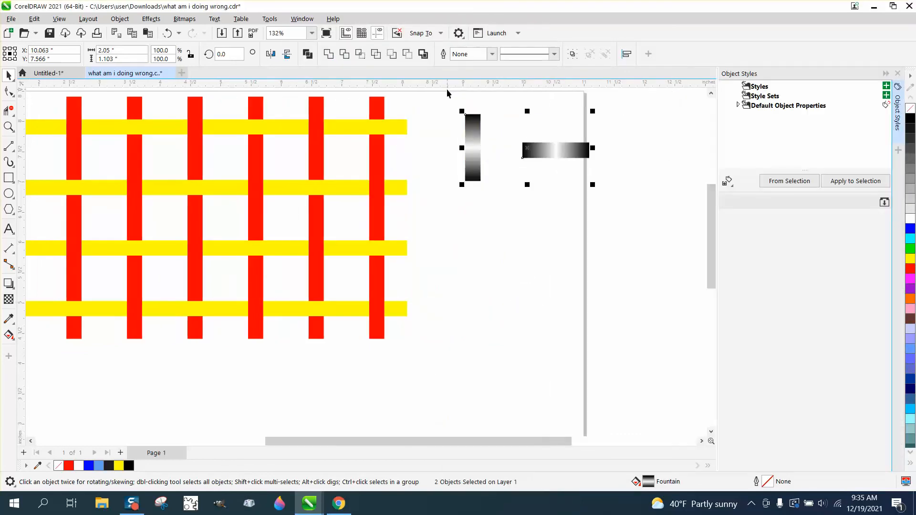
click(756, 97)
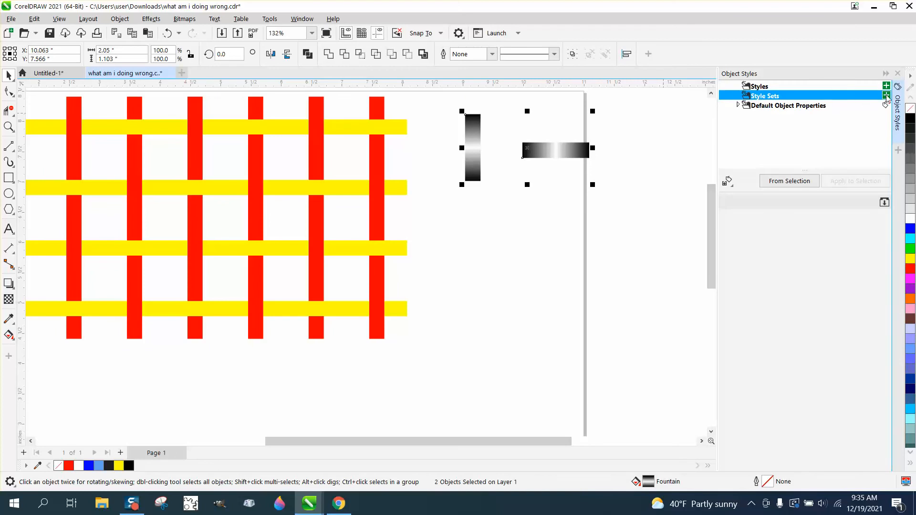
click(887, 97)
click(887, 96)
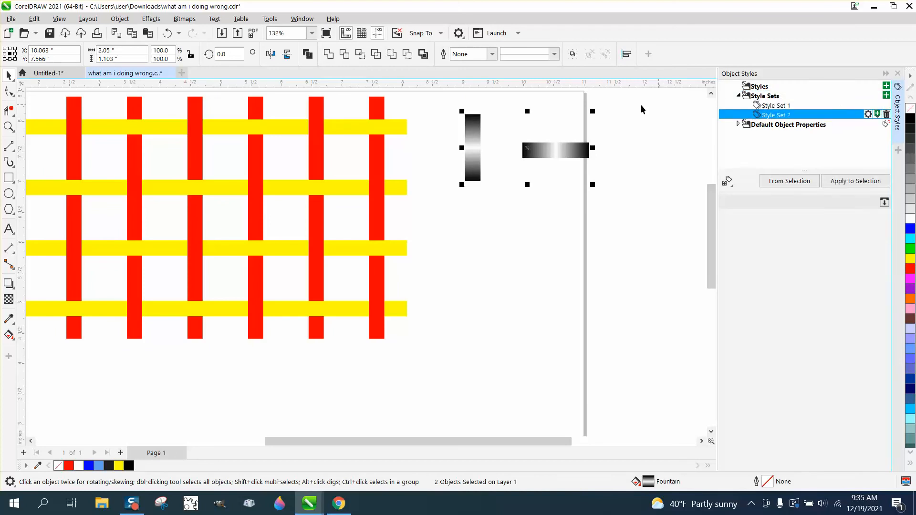
Store the horizontal rectangle's formatting in Style Set 1 and the vertical rectangle's formatting in Style Set 2
click(578, 128)
click(568, 149)
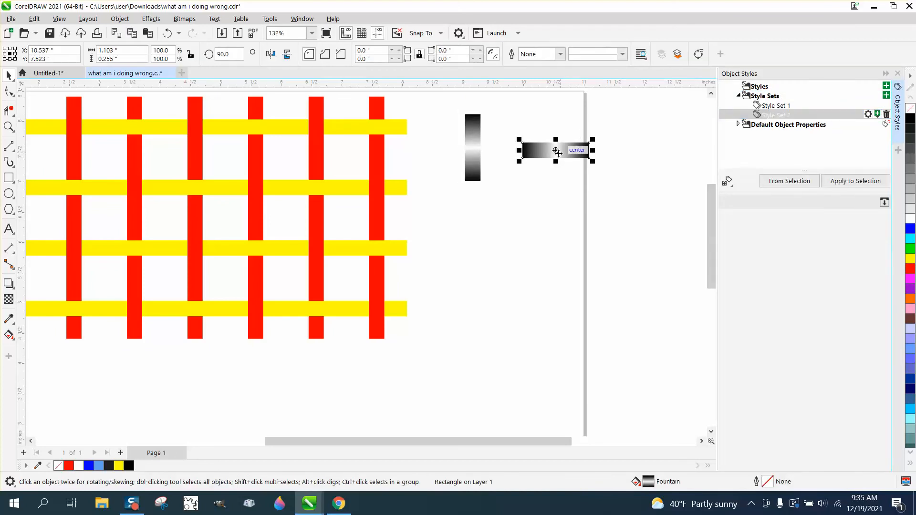
drag(557, 152, 771, 107)
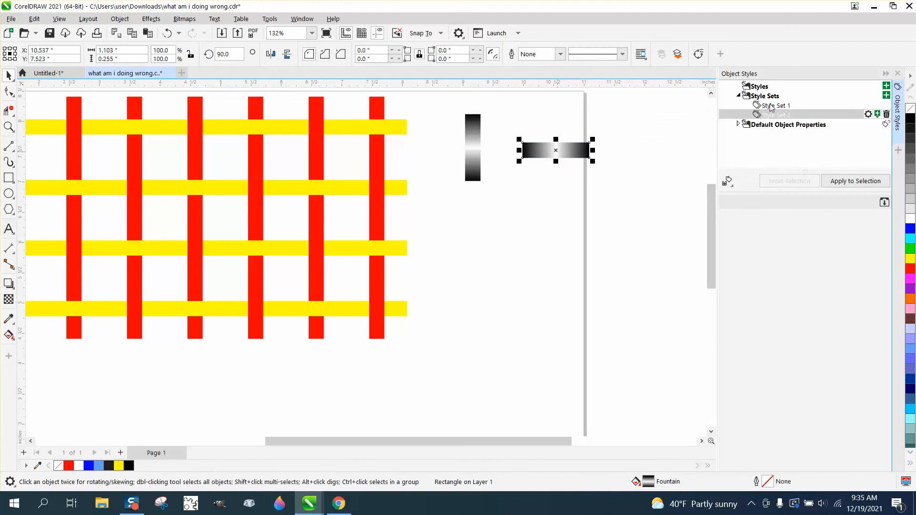
click(478, 131)
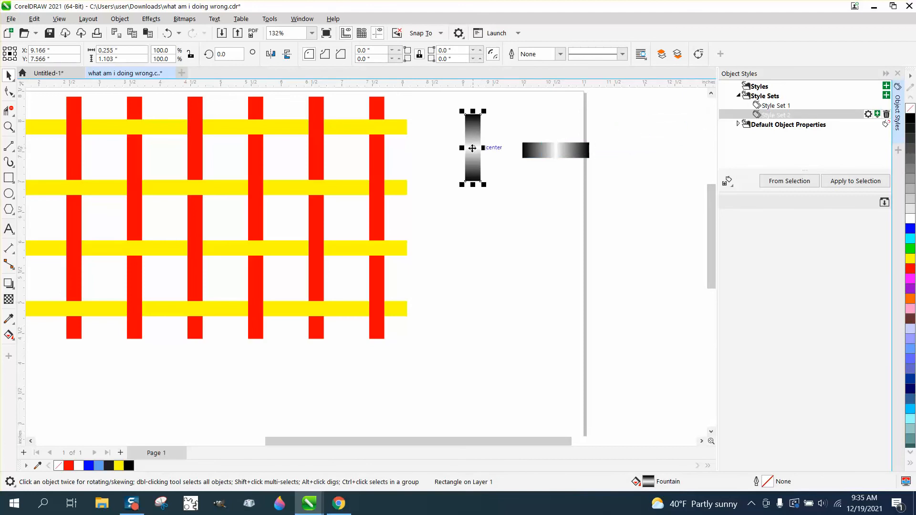
drag(472, 149, 777, 116)
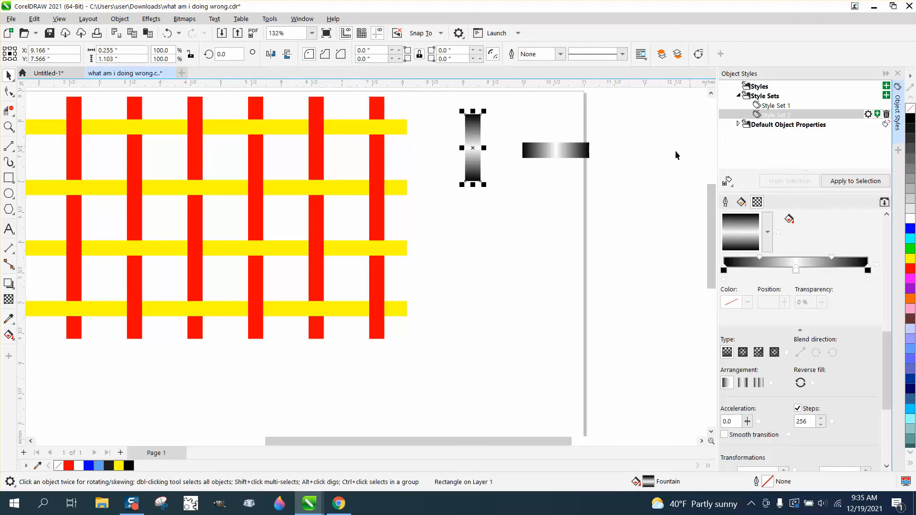
click(635, 154)
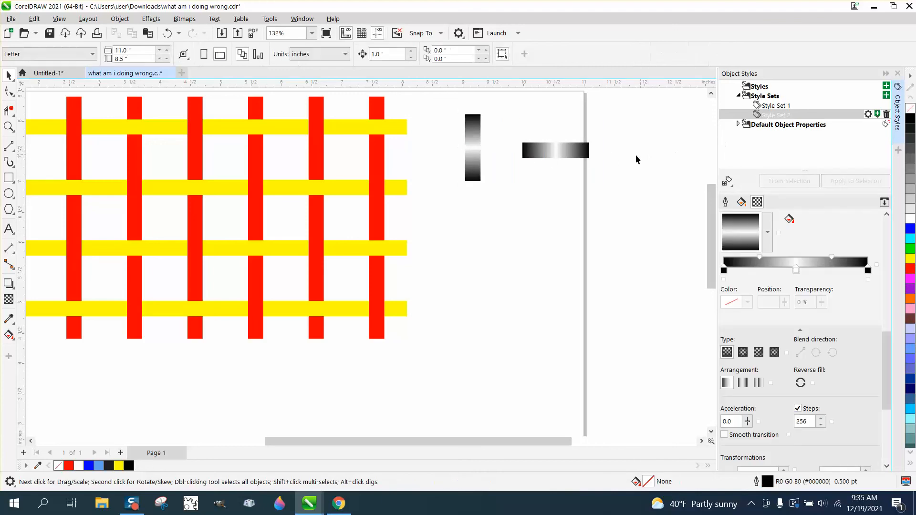
Nudge the group of red vertical bars down 1 inch and undo the move
click(387, 129)
scroll(472, 207, down, 2)
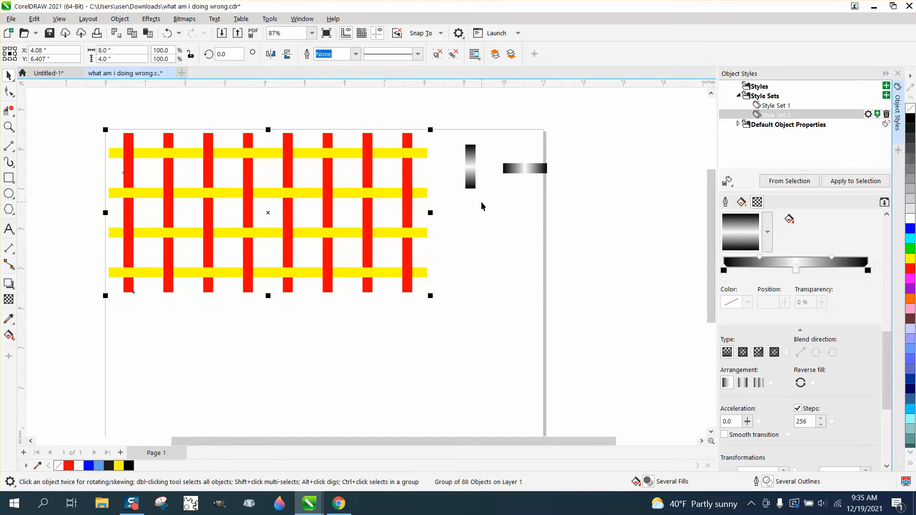
key(Down)
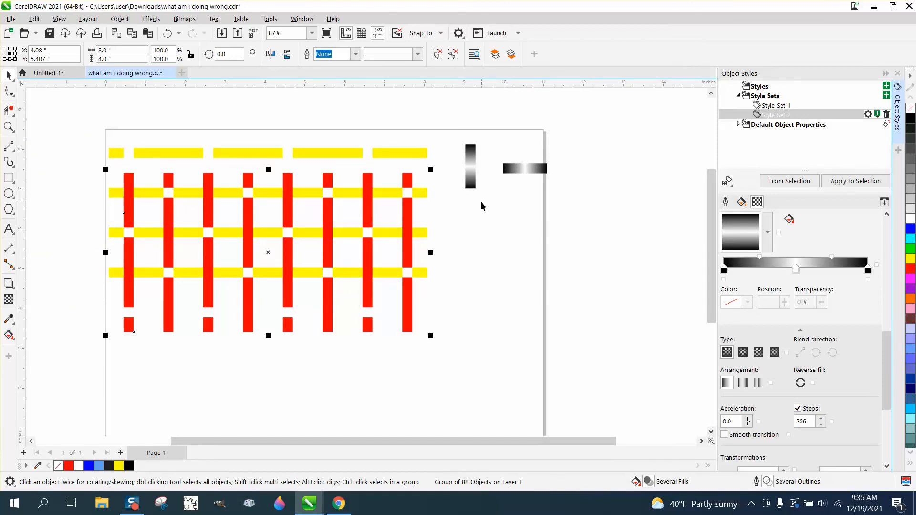
key(ctrl+z)
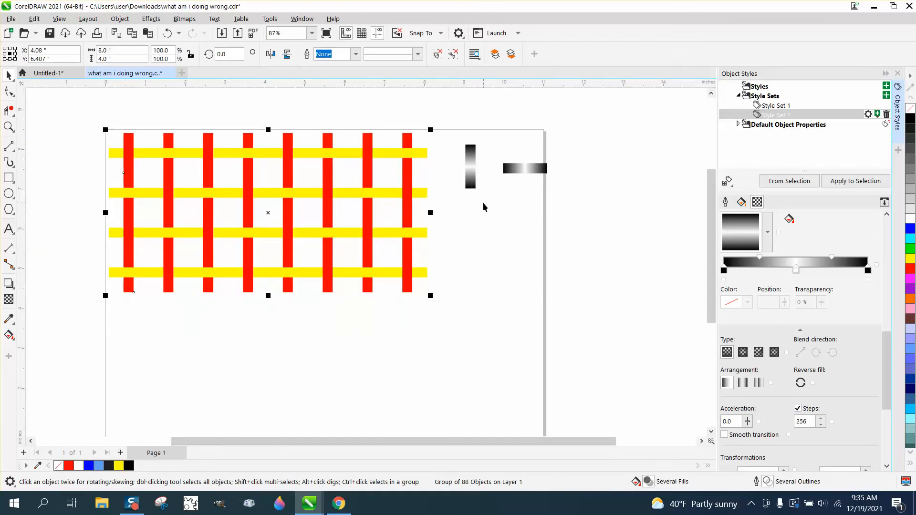
Apply Style Set 2 to the group of red vertical bars
click(448, 174)
click(423, 153)
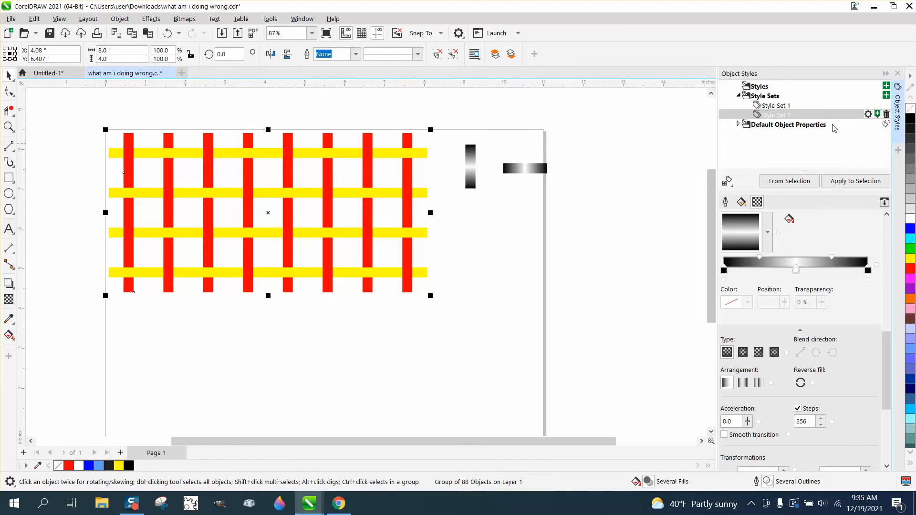
double_click(775, 107)
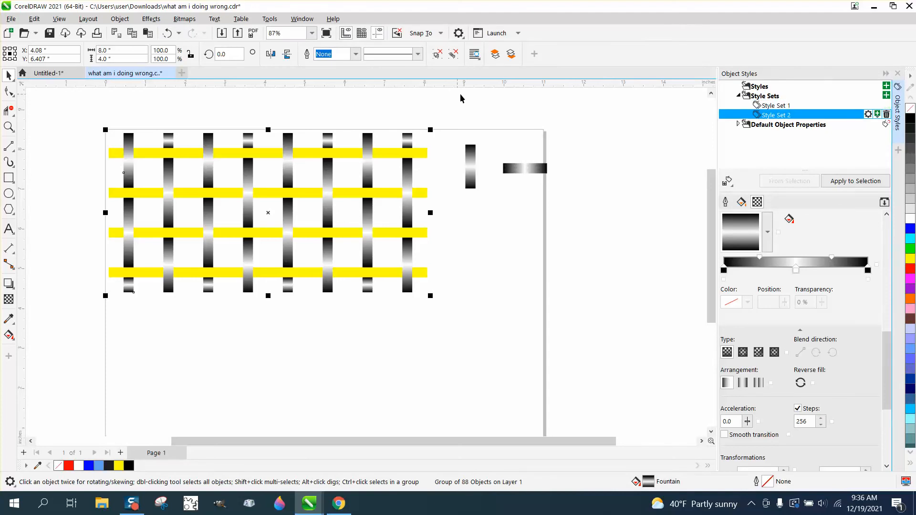
Move the group of gradient-filled vertical bars straight down, clear of the yellow horizontal bars
click(434, 140)
click(413, 139)
key(Down)
key(Down)
key(Down)
key(Down)
key(Down)
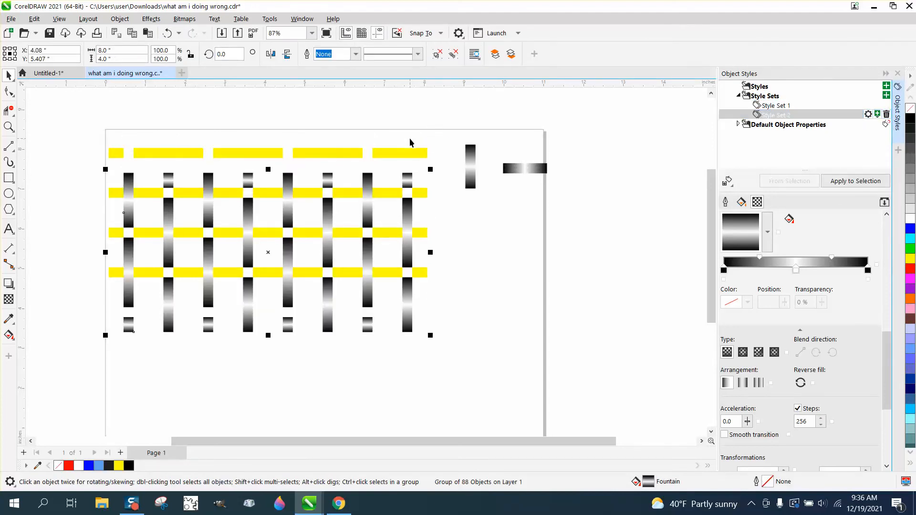
Try Style Set 1 on the group of yellow horizontal bars and undo it
click(418, 153)
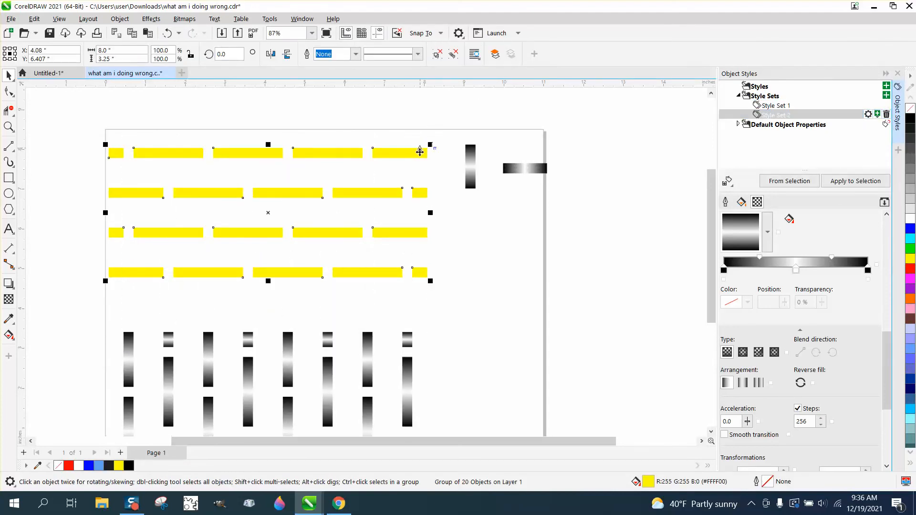
double_click(786, 108)
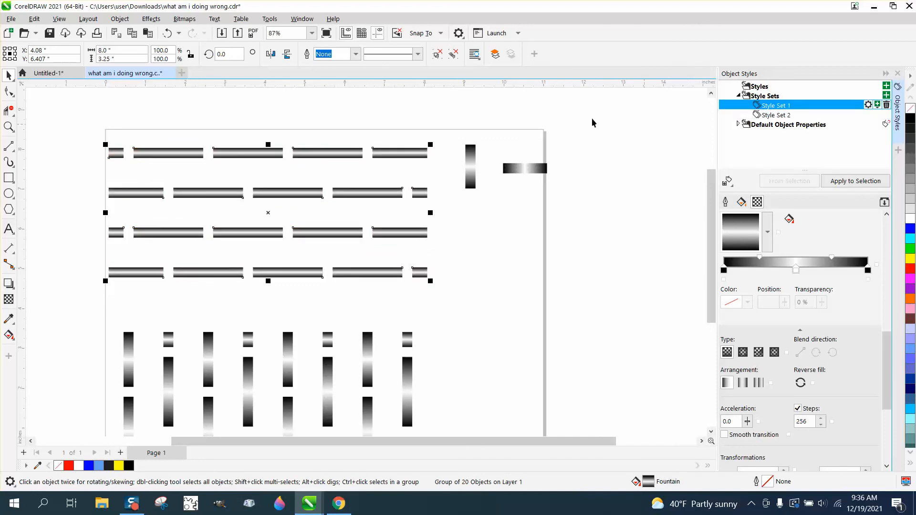
key(ctrl+z)
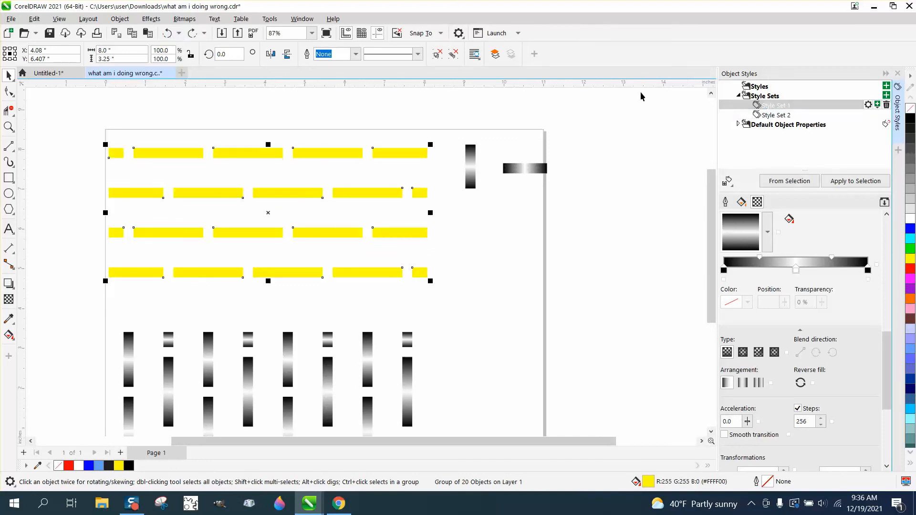
Apply Style Set 2 to the yellow horizontal bars and set that style set's fountain fill rotation to 0 degrees
double_click(783, 117)
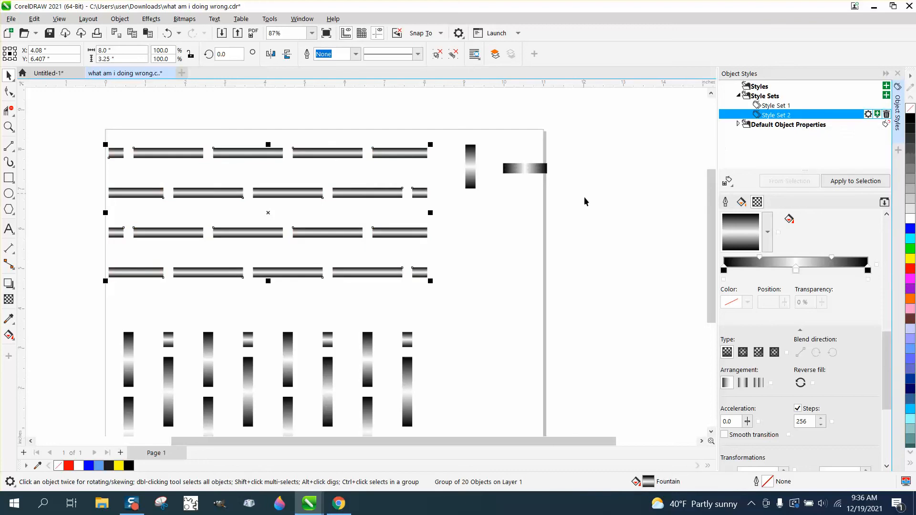
drag(886, 370, 886, 426)
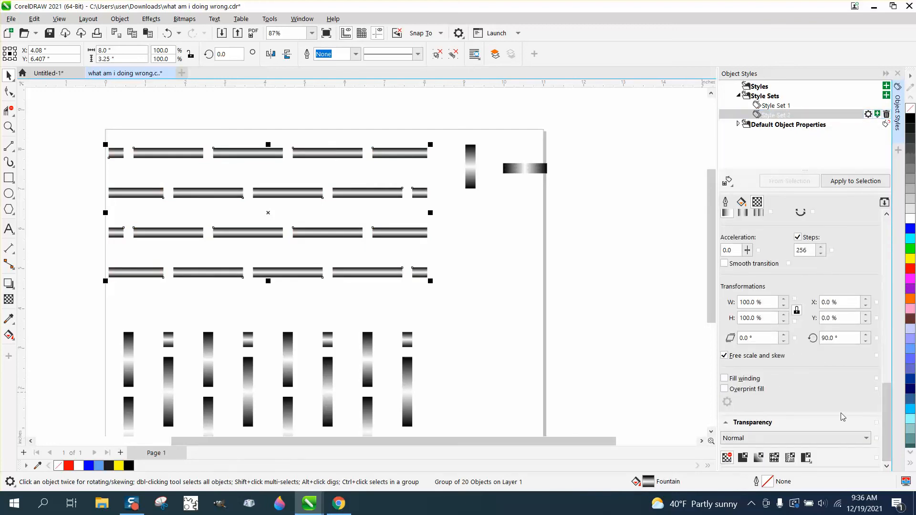
drag(835, 338, 805, 339)
text(0)
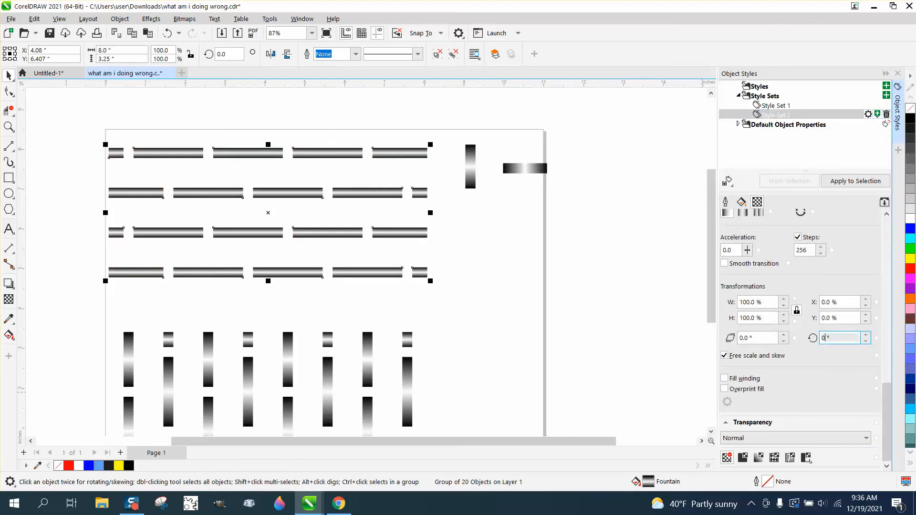
key(Return)
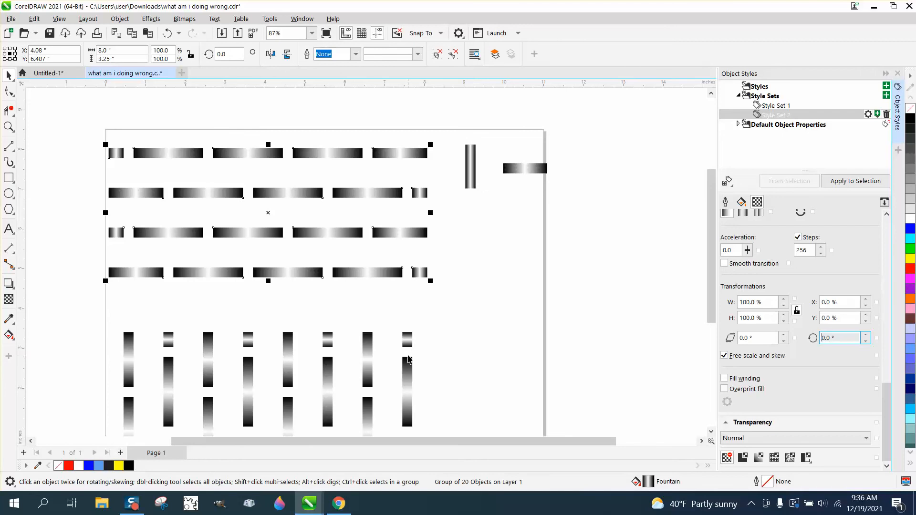
Move the vertical bar group straight back up to its original place among the horizontal bars, completing the weave
click(408, 359)
key(Up)
key(Up)
key(Up)
key(Up)
key(Up)
key(Up)
key(Up)
key(Up)
key(Up)
key(Up)
key(Up)
key(Up)
key(Up)
key(Up)
key(Up)
key(Up)
key(Up)
key(Up)
key(Up)
key(Up)
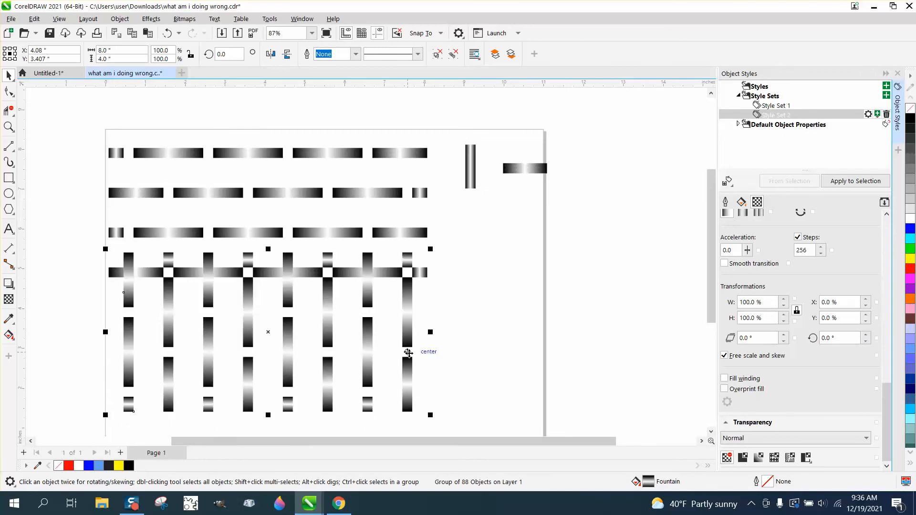
key(Up)
key(Up)
key(Up)
key(Up)
key(Up)
key(Up)
key(Up)
key(Up)
key(Up)
key(Up)
key(Up)
key(Up)
key(Up)
key(Up)
key(Up)
key(Up)
key(Up)
key(Up)
key(Up)
key(Up)
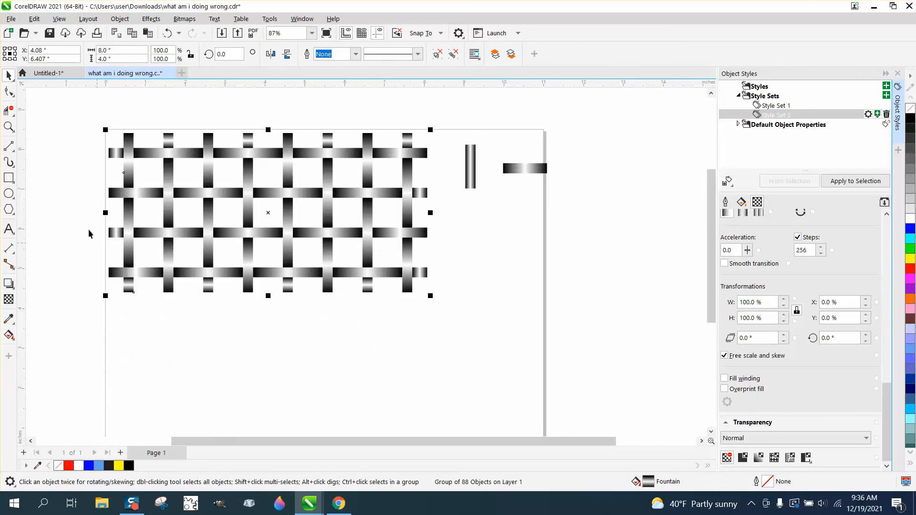
Examine the shading at the weave's crossings up close, with the Object Styles closed
click(9, 127)
drag(90, 129, 461, 315)
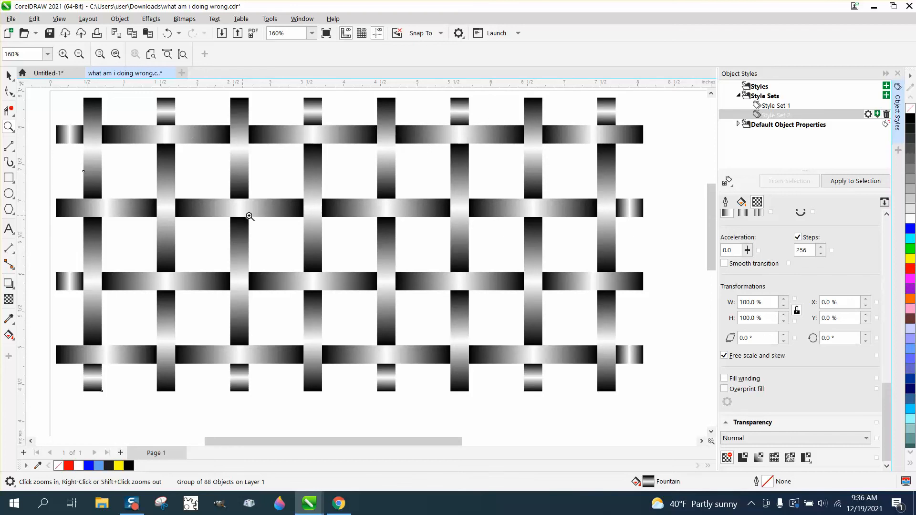
scroll(315, 207, down, 1)
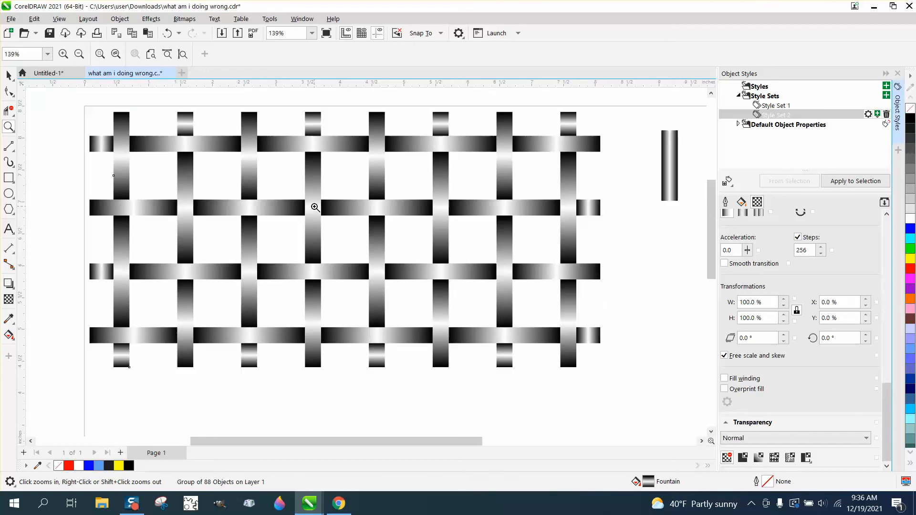
click(898, 75)
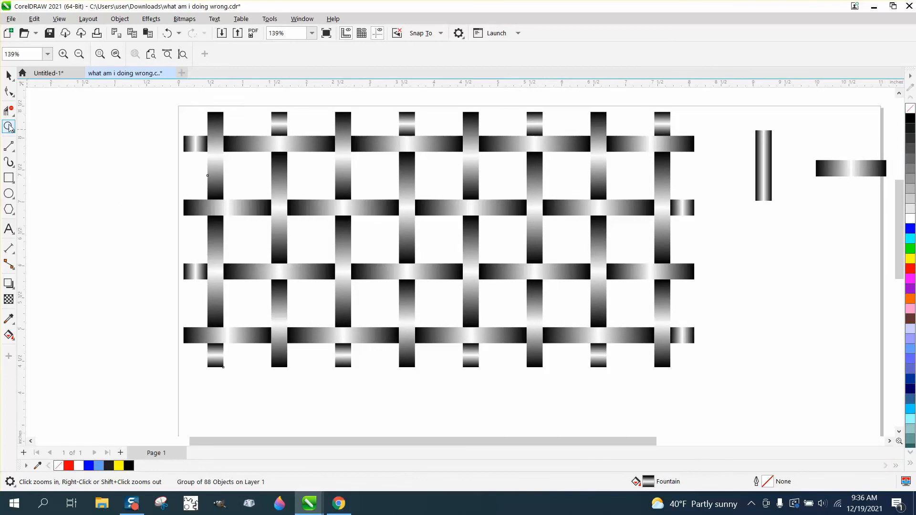
drag(180, 109, 370, 206)
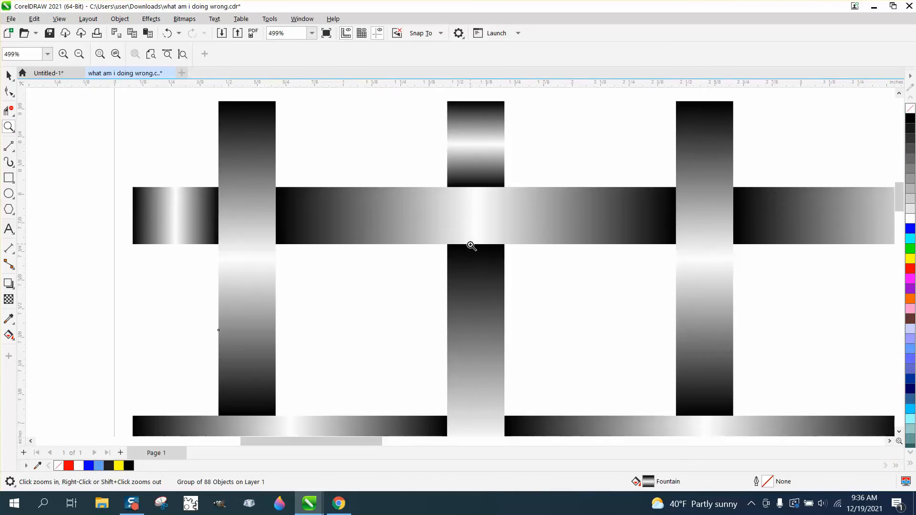